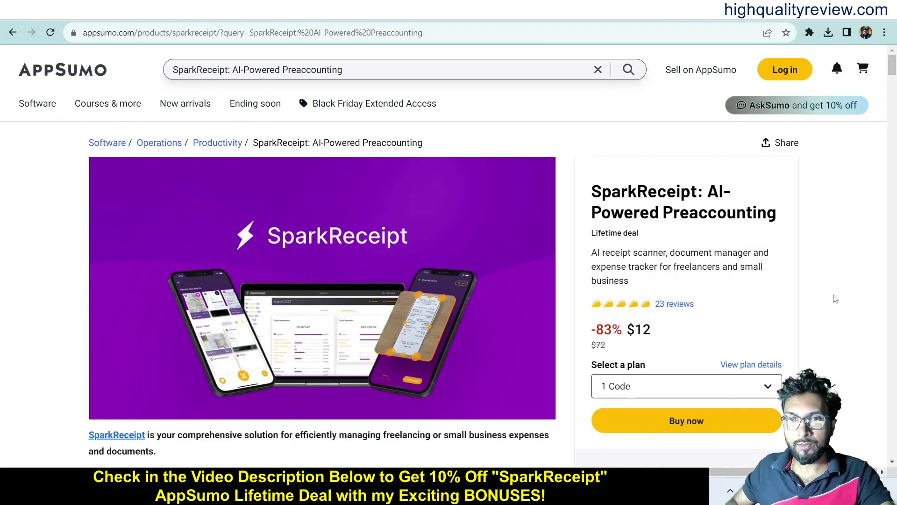
Step: Briefly highlight the $12 SparkReceipt deal price, then clear the selection
left_click_drag(628, 329, 658, 335)
left_click(670, 334)
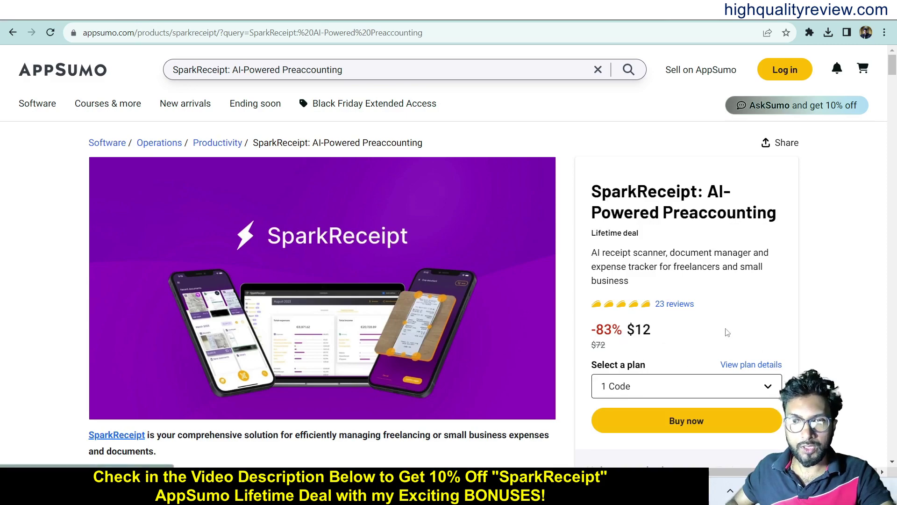
scroll(727, 332, "down", 4)
scroll(727, 333, "down", 4)
scroll(727, 332, "down", 3)
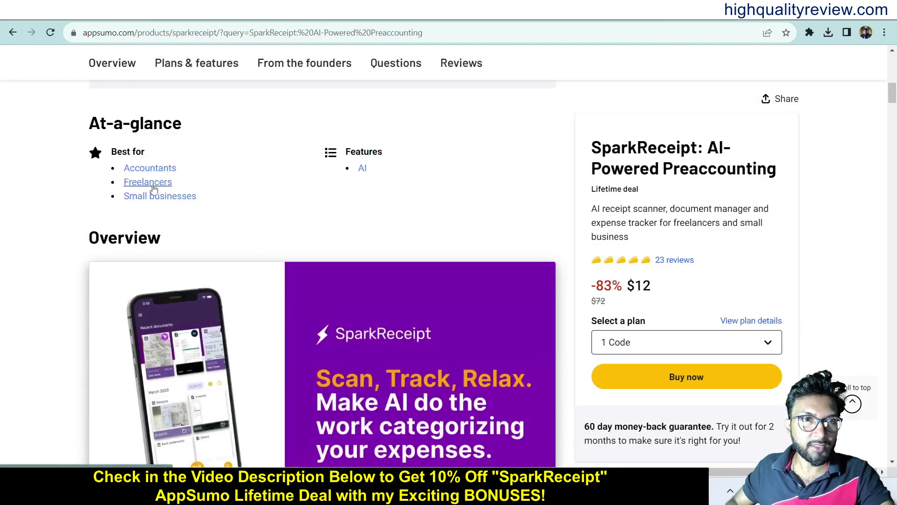
scroll(561, 276, "down", 1)
scroll(561, 277, "down", 5)
scroll(559, 276, "down", 5)
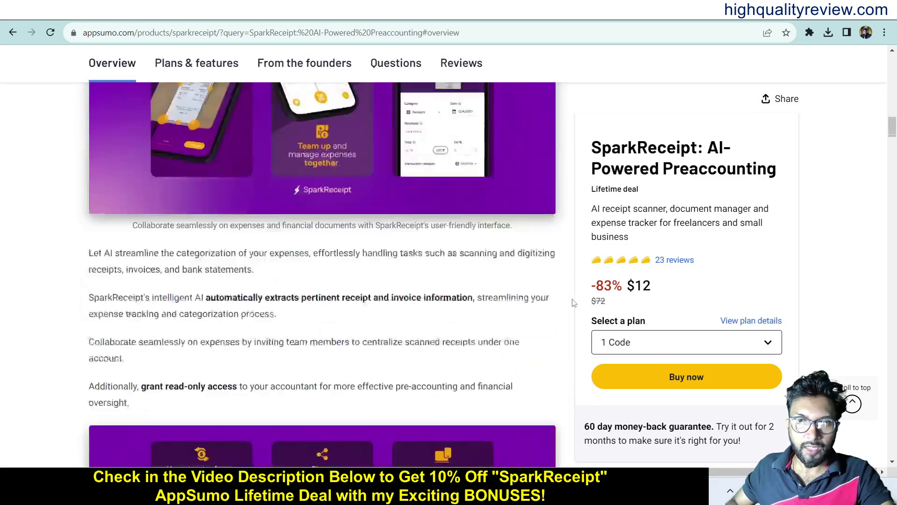
scroll(568, 295, "down", 5)
scroll(572, 303, "down", 5)
scroll(573, 303, "down", 5)
scroll(573, 303, "up", 3)
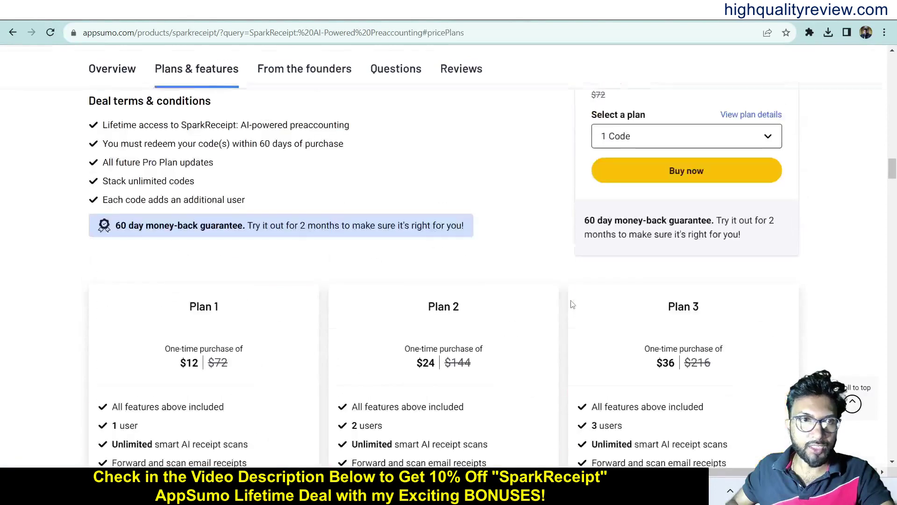
scroll(573, 303, "up", 1)
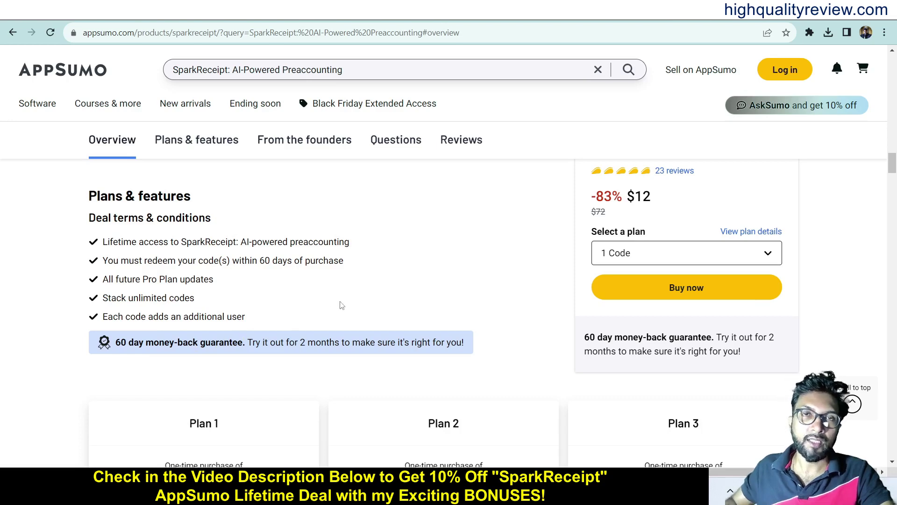
scroll(421, 295, "down", 3)
scroll(456, 294, "down", 3)
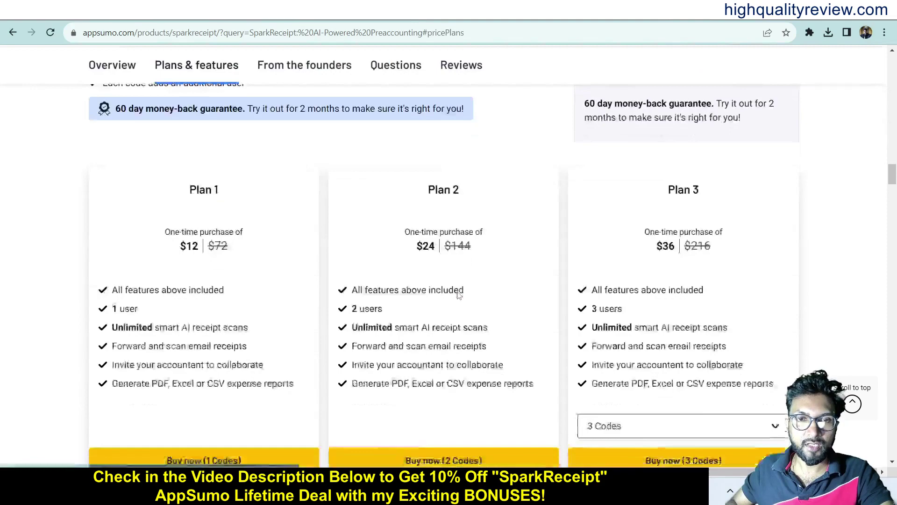
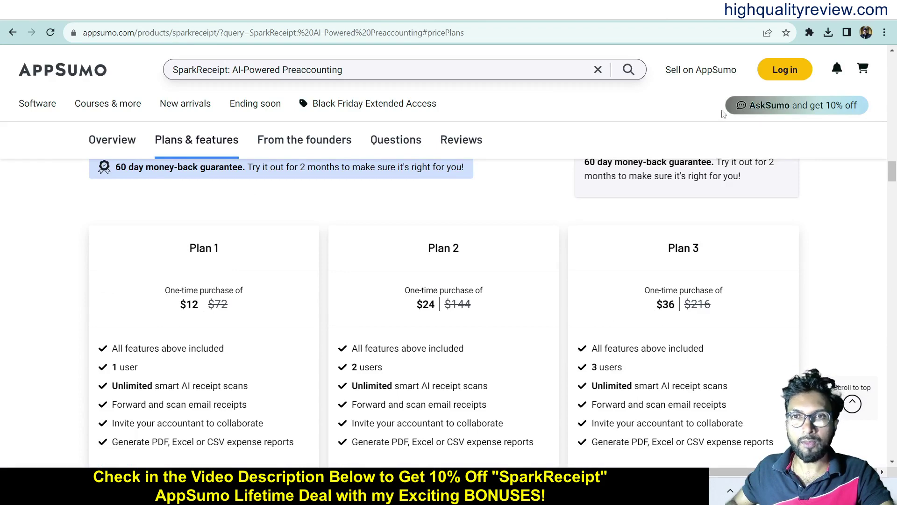
Step: Switch from the AppSumo plans tab to the SparkReceipt November 2023 dashboard
key("ctrl+Tab")
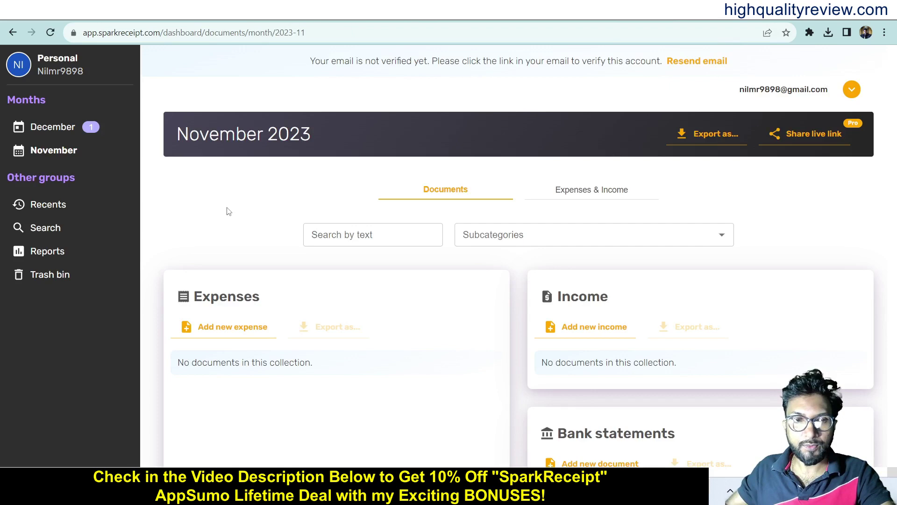
scroll(448, 210, "down", 1)
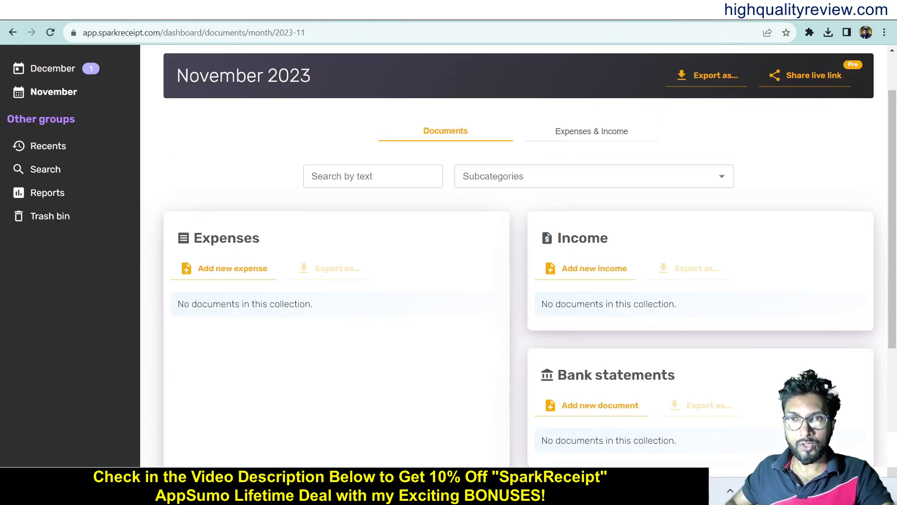
key("ctrl+Tab")
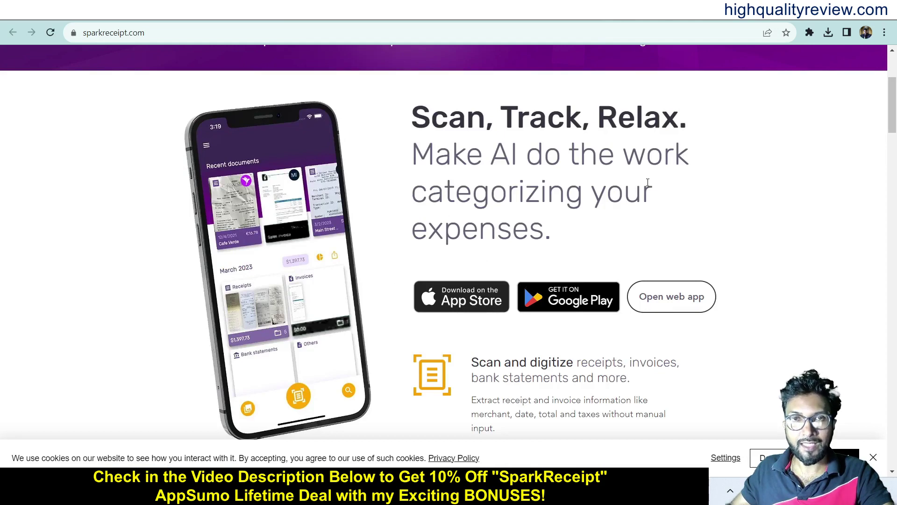
left_click(668, 14)
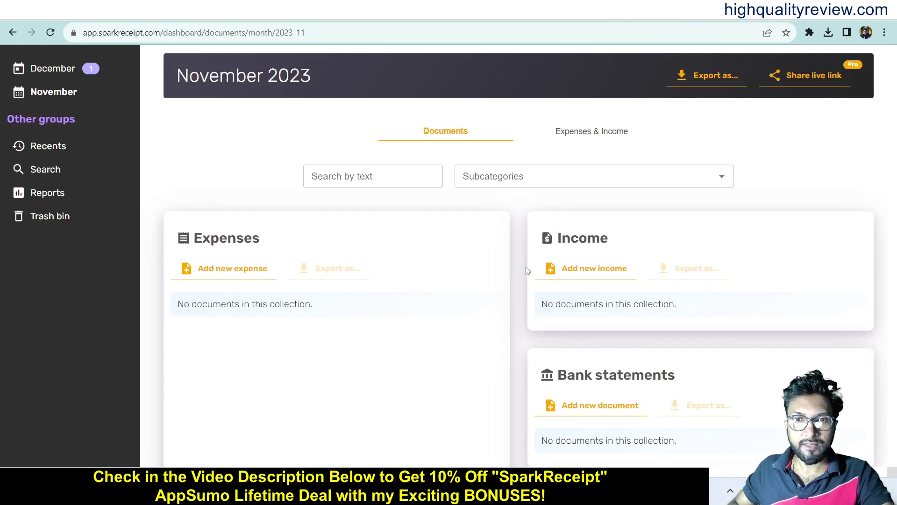
scroll(527, 270, "down", 3)
scroll(600, 302, "down", 1)
scroll(694, 294, "down", 2)
scroll(697, 294, "down", 1)
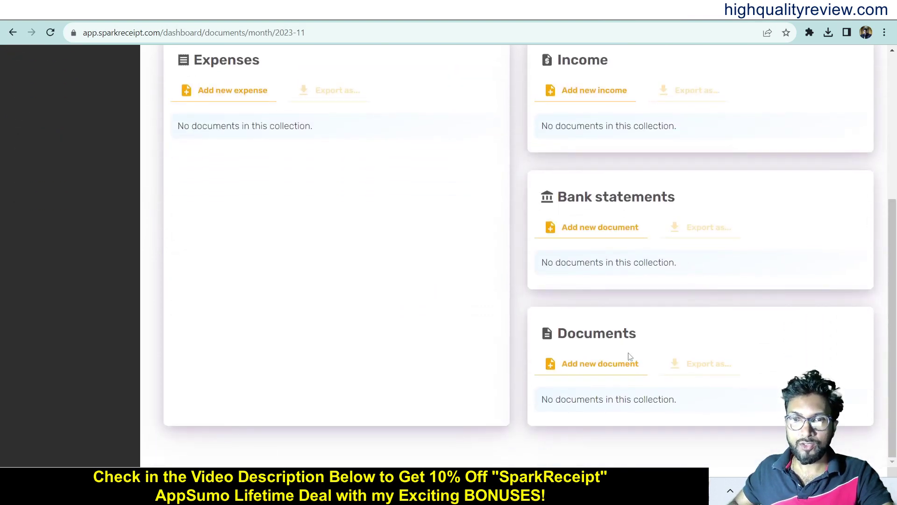
scroll(334, 311, "up", 3)
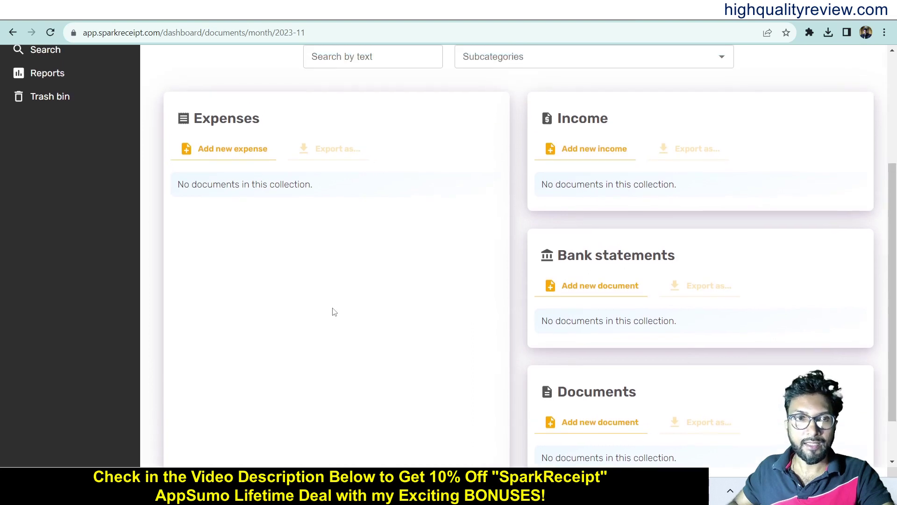
scroll(334, 312, "up", 2)
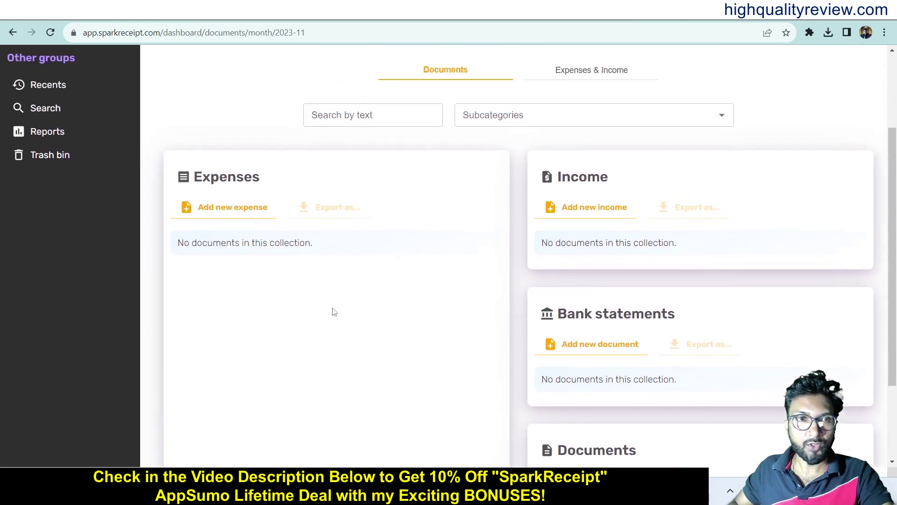
Step: Start a new expense and upload receipt image '2' from Downloads
left_click(215, 209)
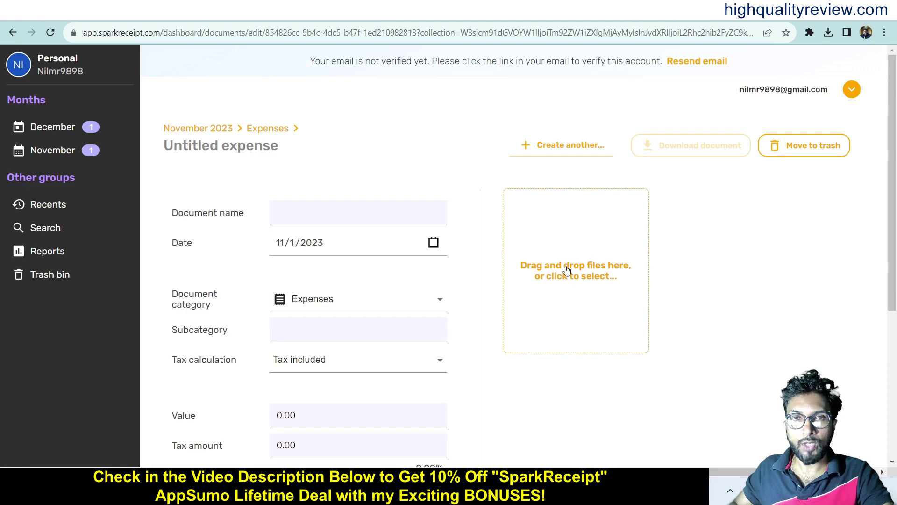
left_click(582, 273)
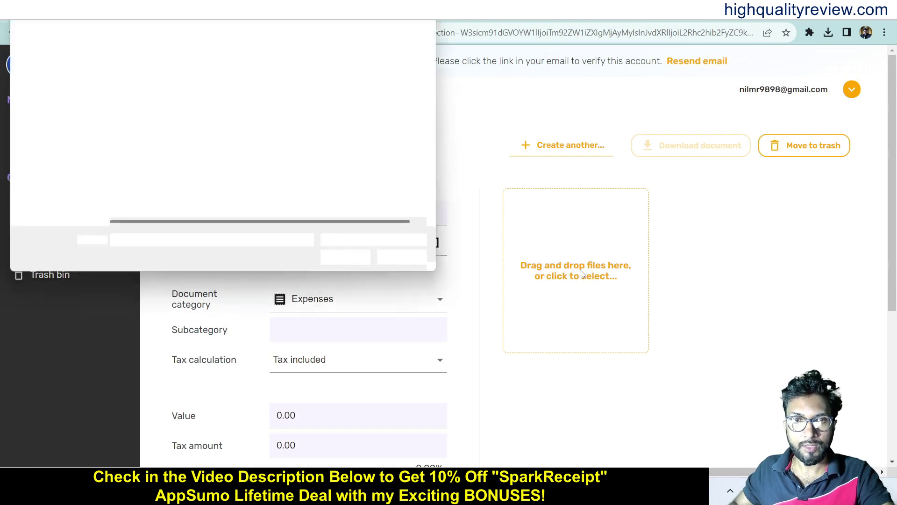
left_click(52, 174)
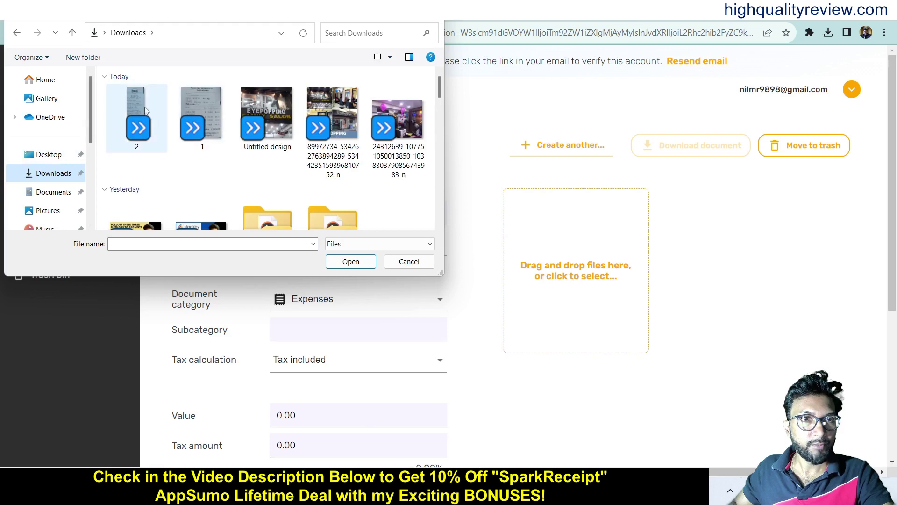
left_click(137, 116)
left_click(351, 262)
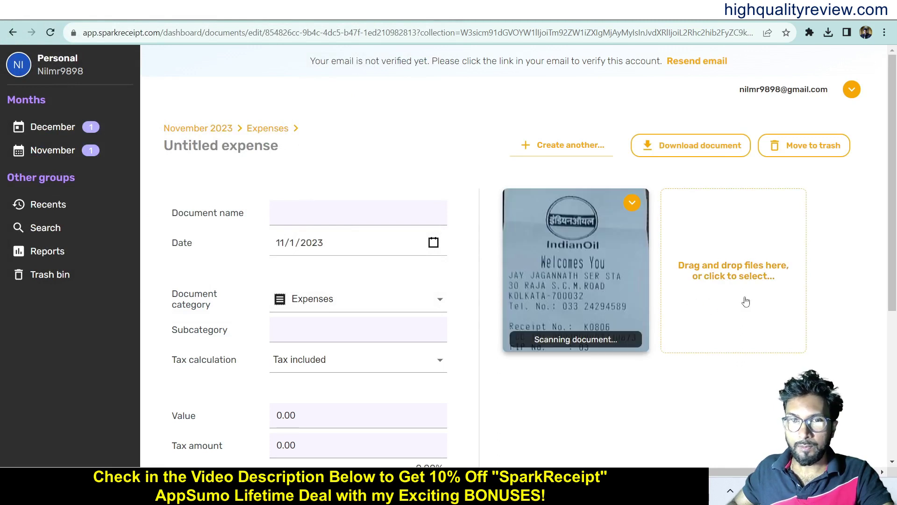
Step: Name the expense 'Indian Oil' and change its currency from INR to USD
left_click(300, 206)
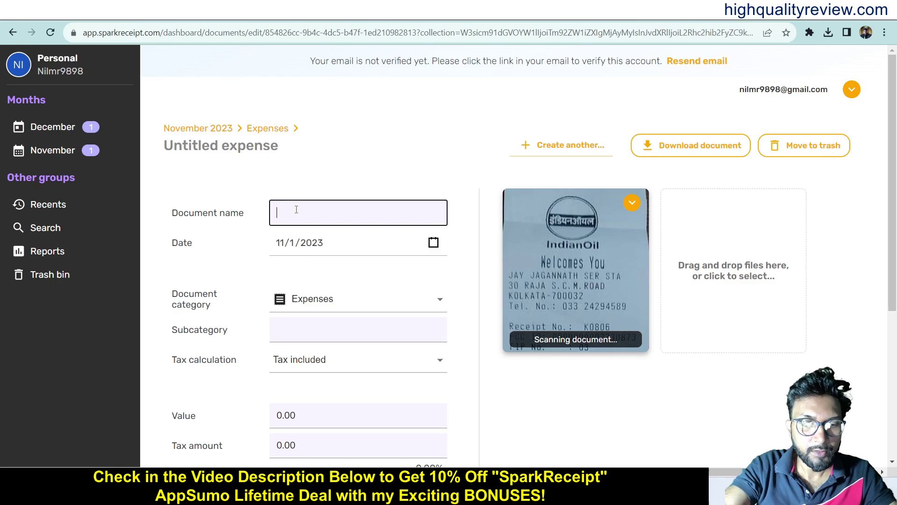
type("Indial")
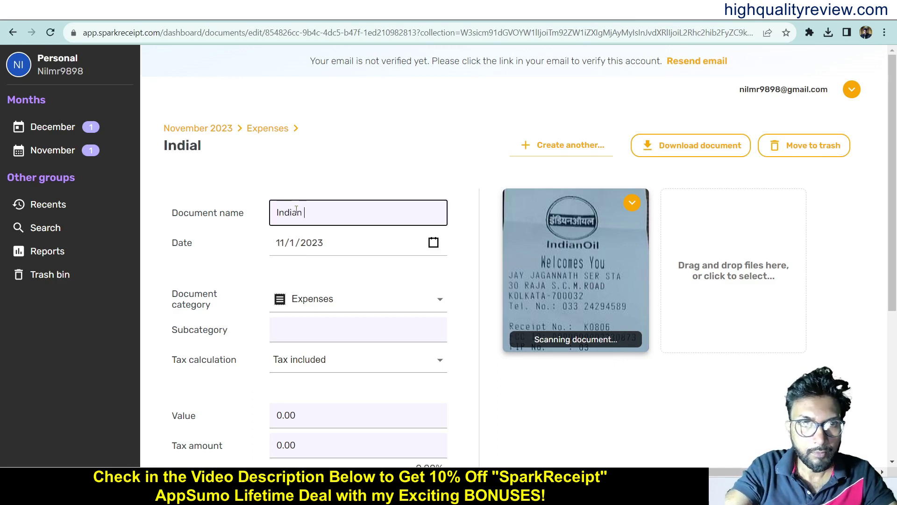
type("n Oil")
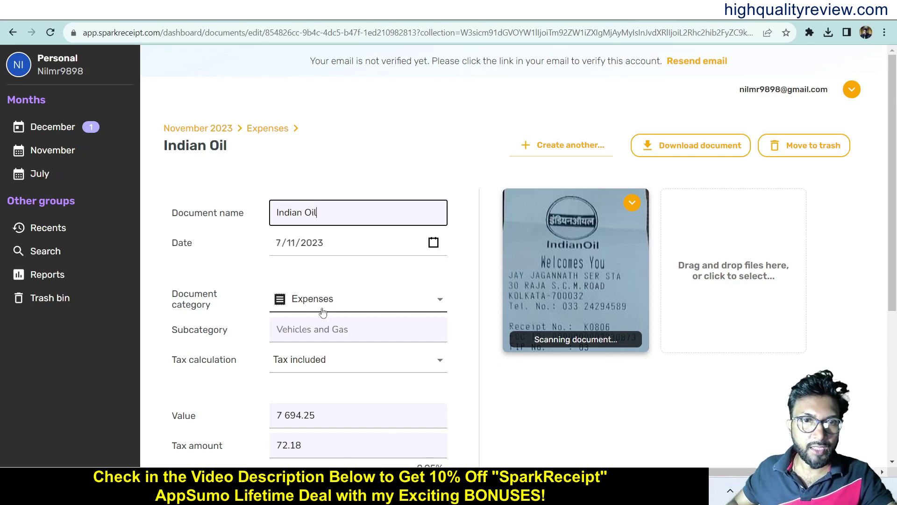
scroll(364, 329, "down", 2)
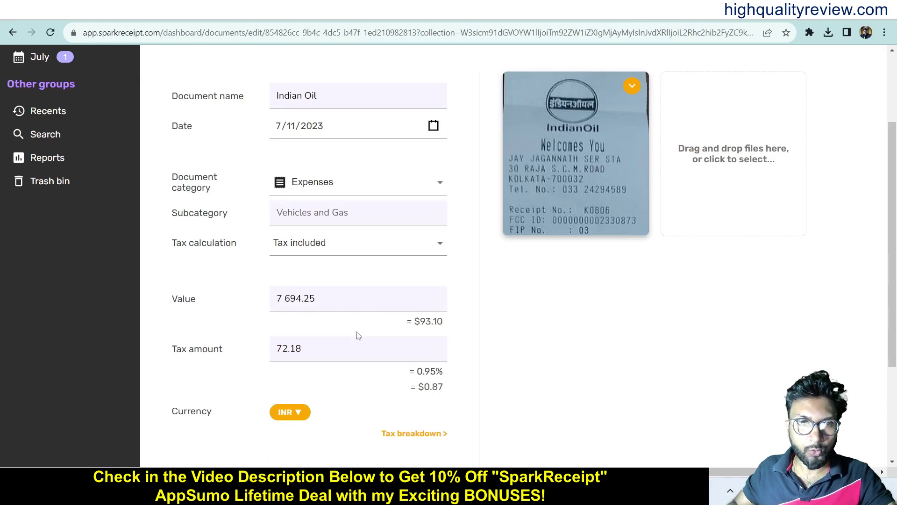
scroll(365, 410, "down", 3)
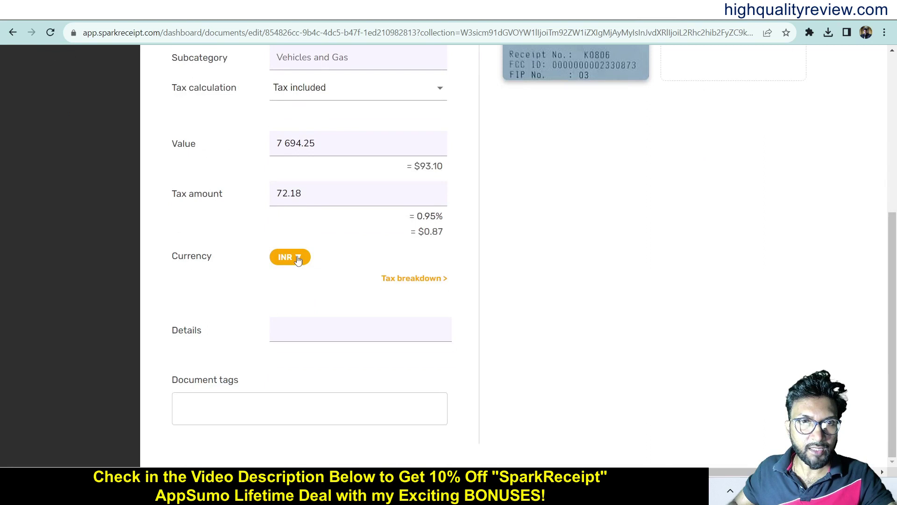
left_click(297, 259)
type("us")
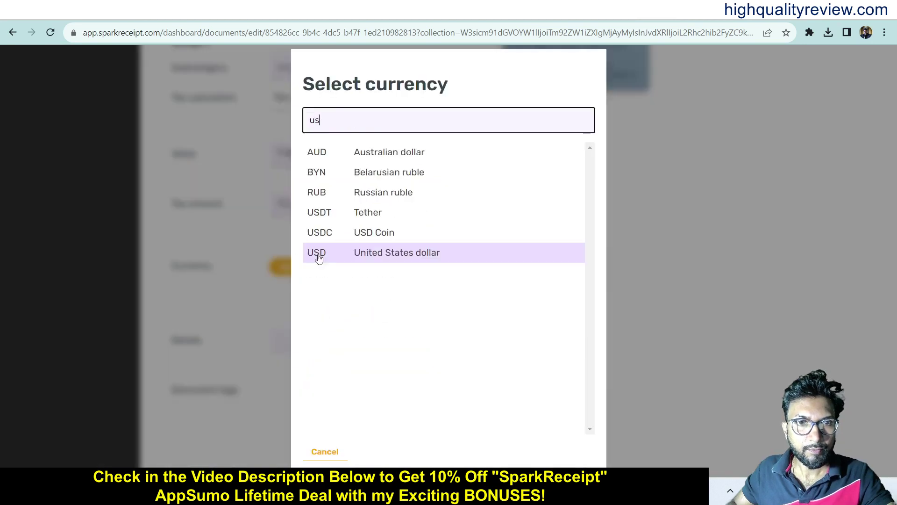
left_click(319, 257)
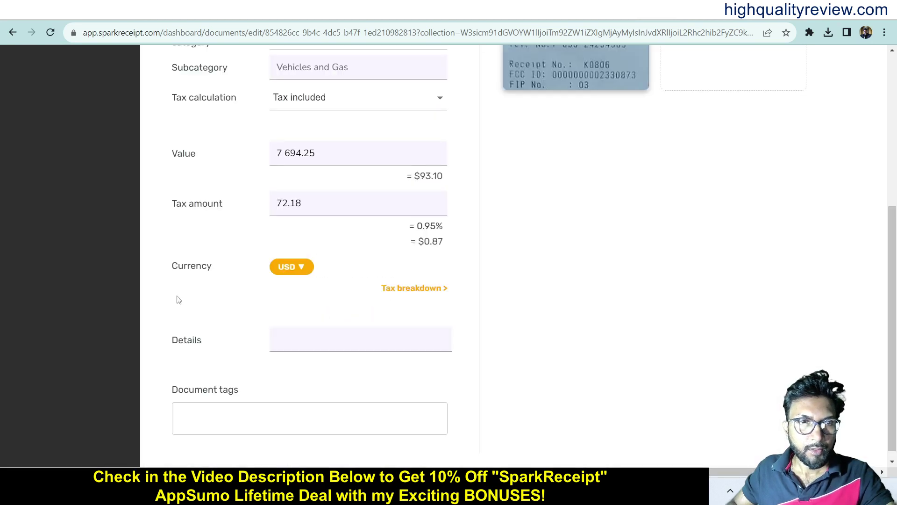
left_click(290, 341)
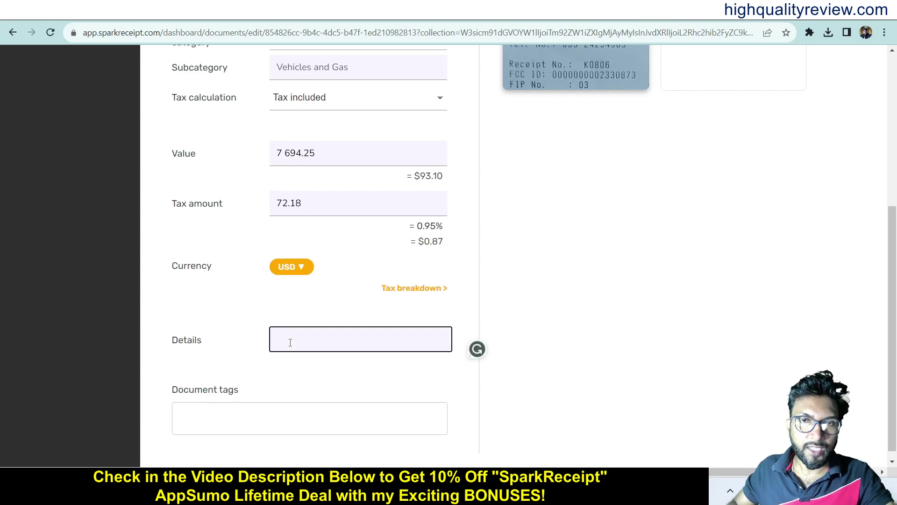
scroll(289, 342, "down", 1)
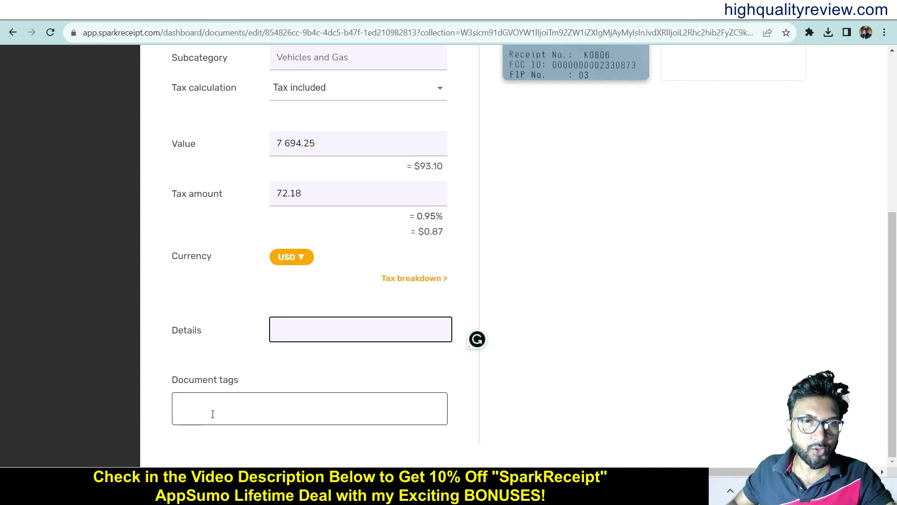
scroll(268, 373, "up", 5)
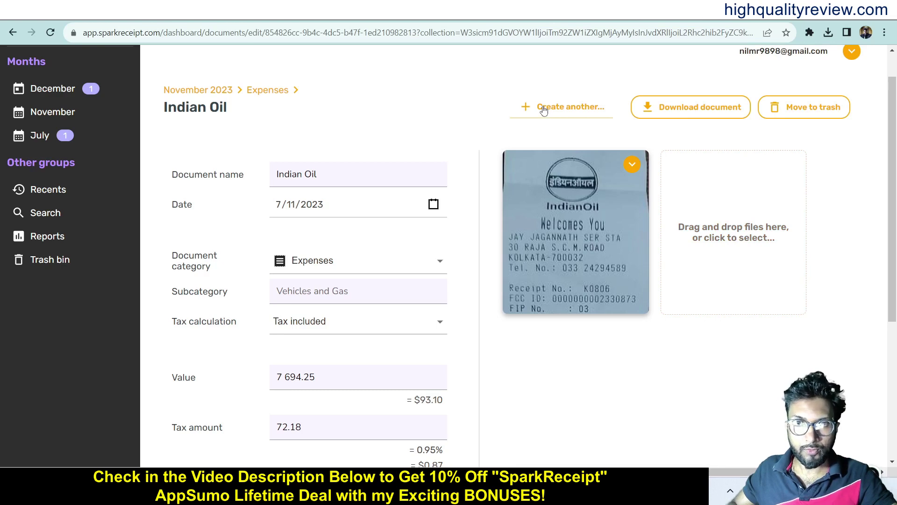
left_click(543, 110)
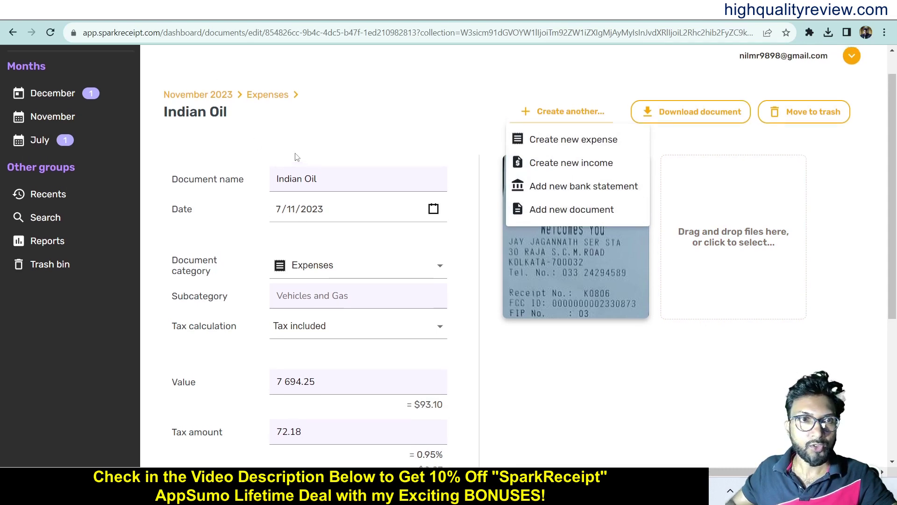
scroll(336, 119, "up", 2)
left_click(40, 173)
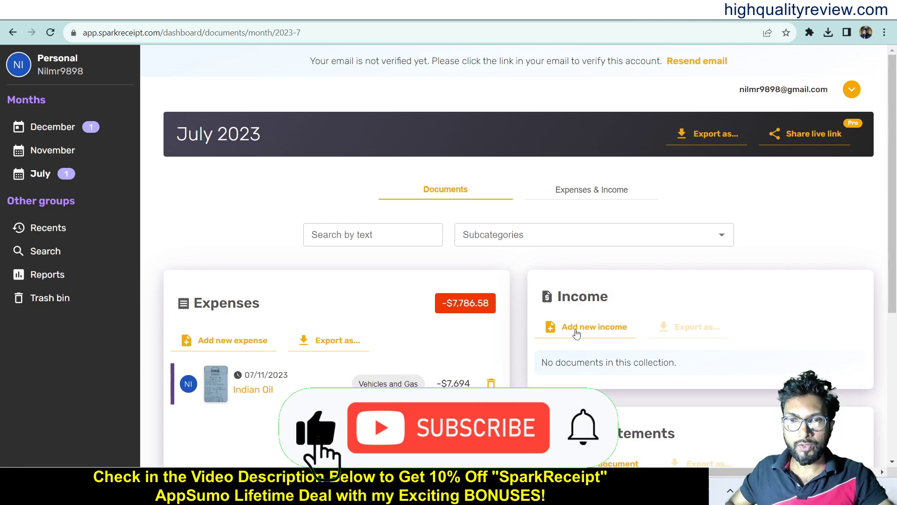
Step: Start a new July income and upload receipt image '1'
left_click(582, 328)
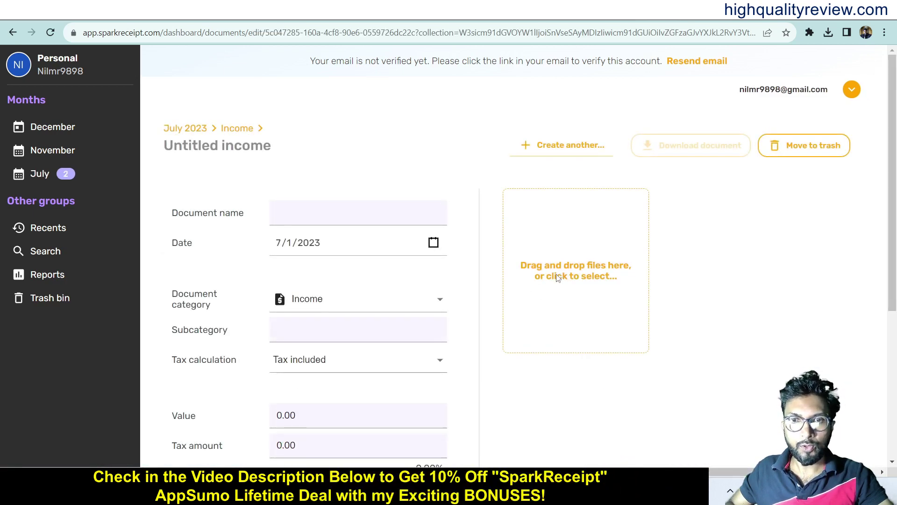
left_click(558, 278)
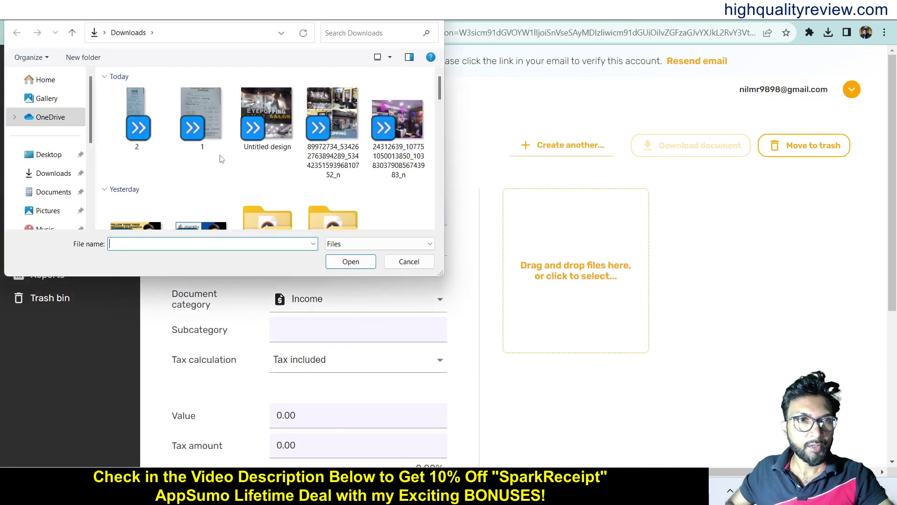
left_click(202, 116)
left_click(350, 262)
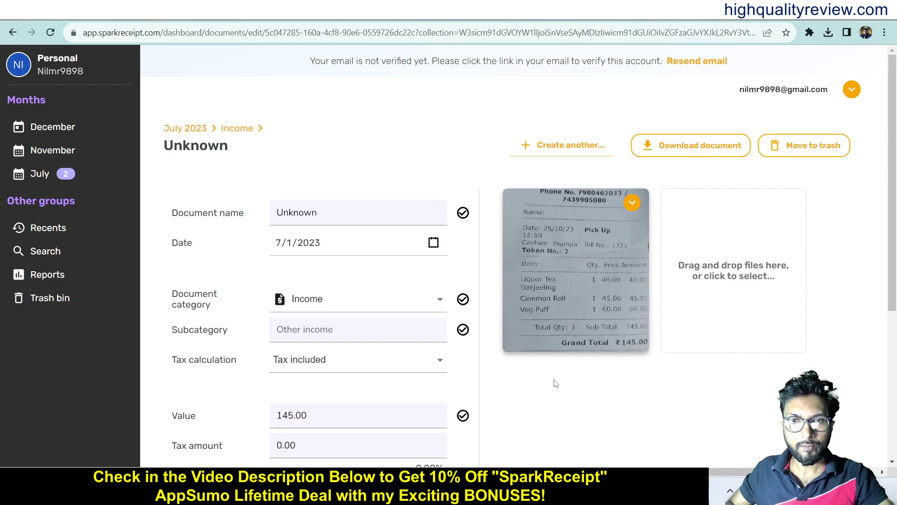
Step: Rename the income from 'Unknown' to 'CAFE' and set its currency to USD
left_click(322, 214)
left_click_drag(339, 213, 243, 217)
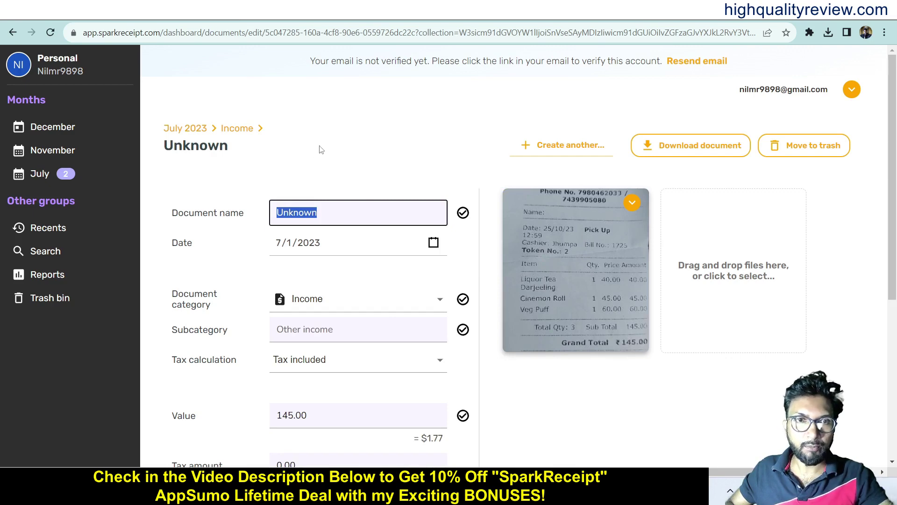
type("C")
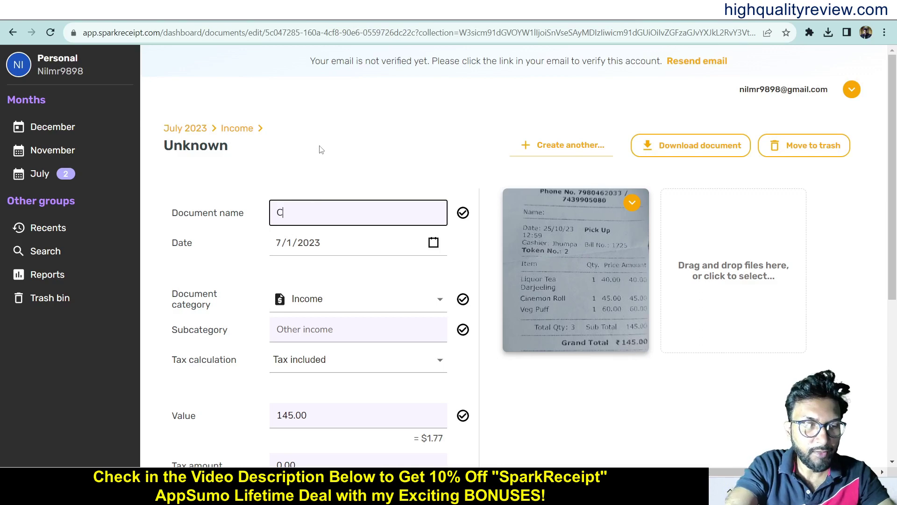
type("AF")
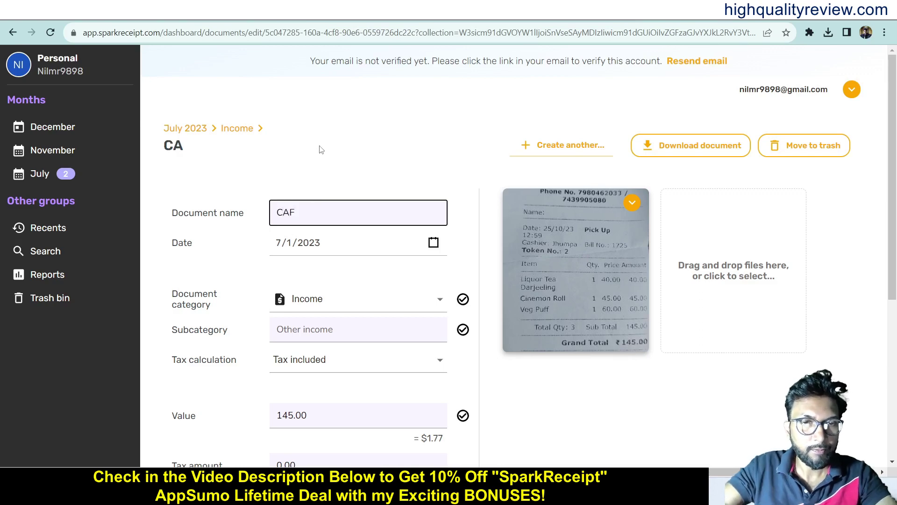
type("E")
left_click(357, 160)
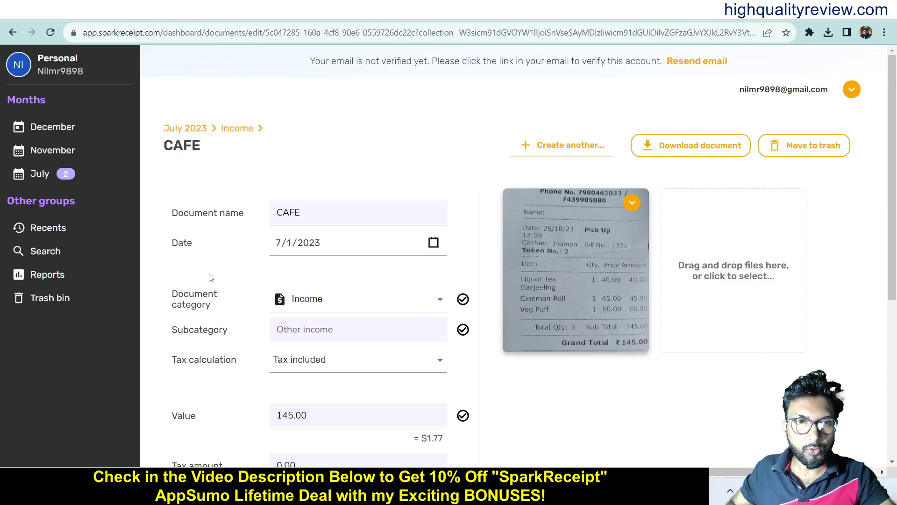
left_click(327, 330)
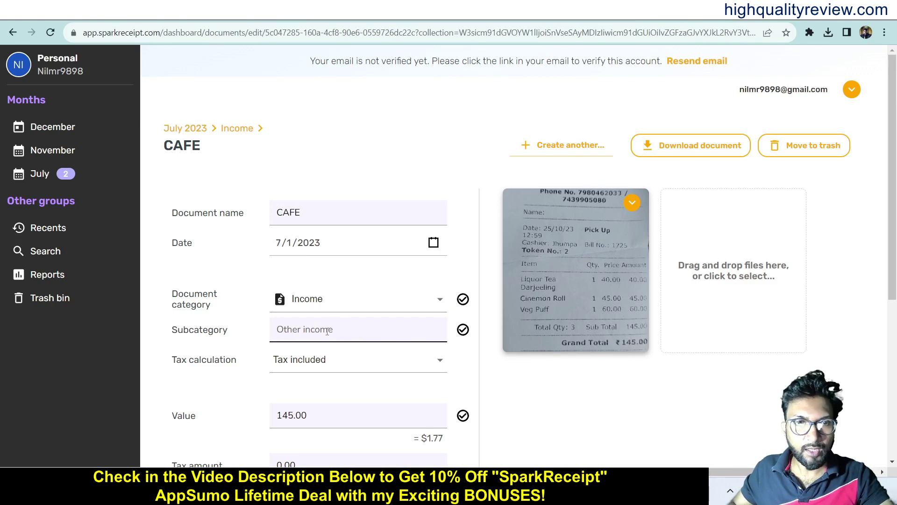
scroll(344, 341, "down", 3)
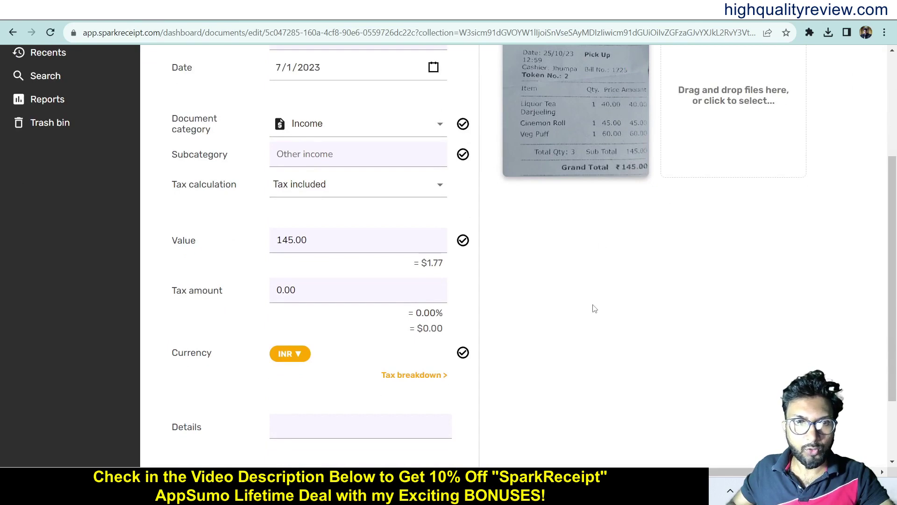
scroll(593, 308, "down", 2)
scroll(593, 309, "down", 1)
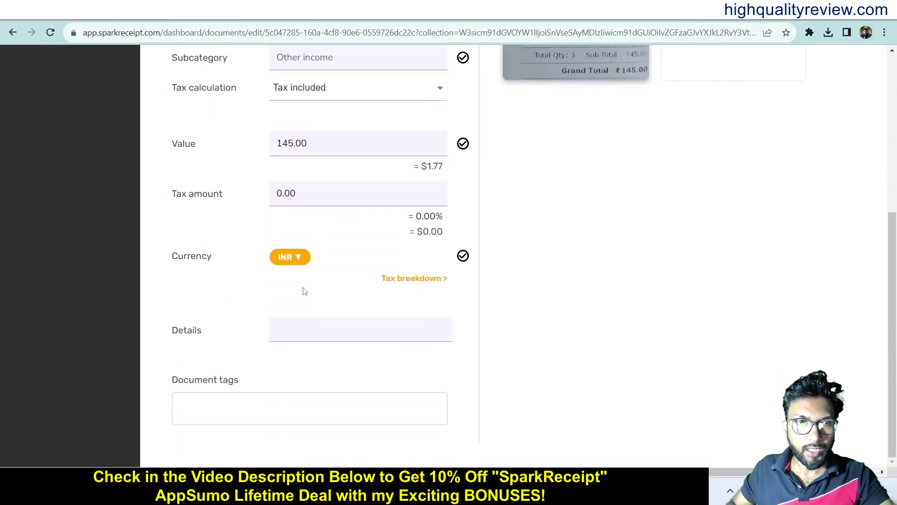
left_click(290, 256)
type("usd")
left_click(341, 202)
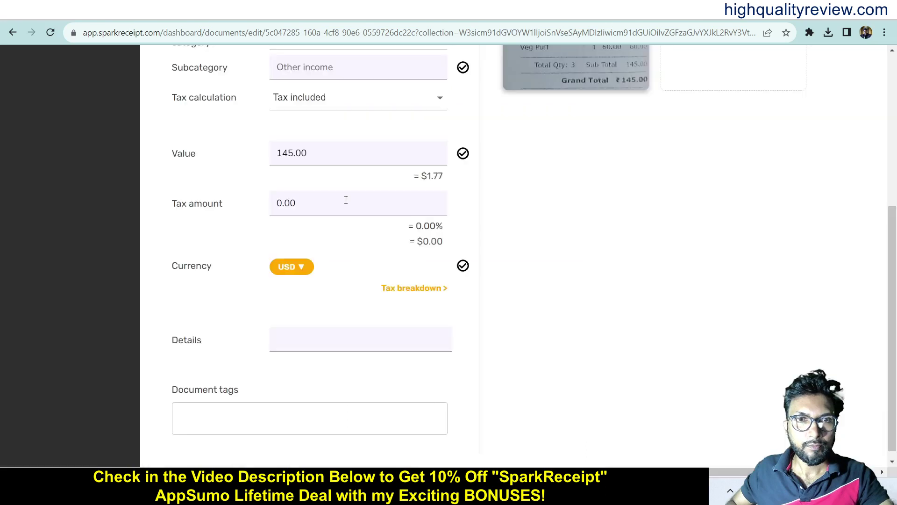
left_click(297, 330)
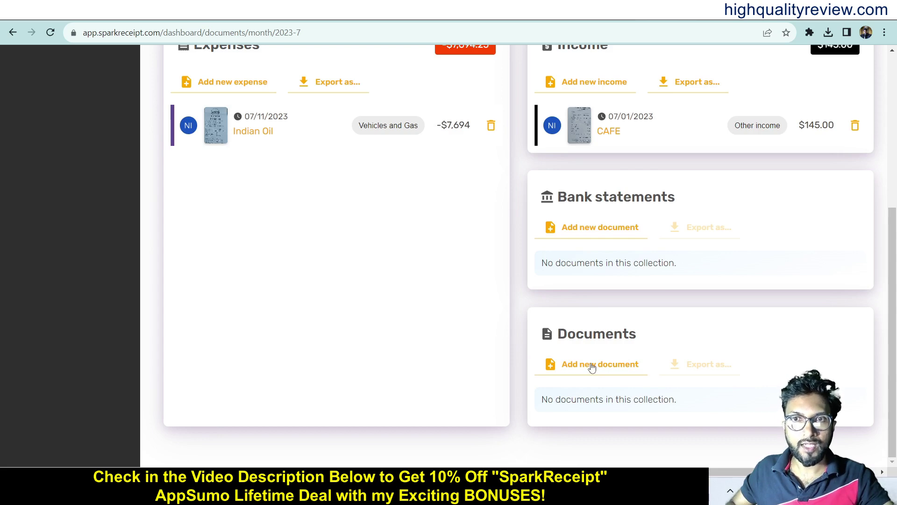
scroll(593, 367, "up", 5)
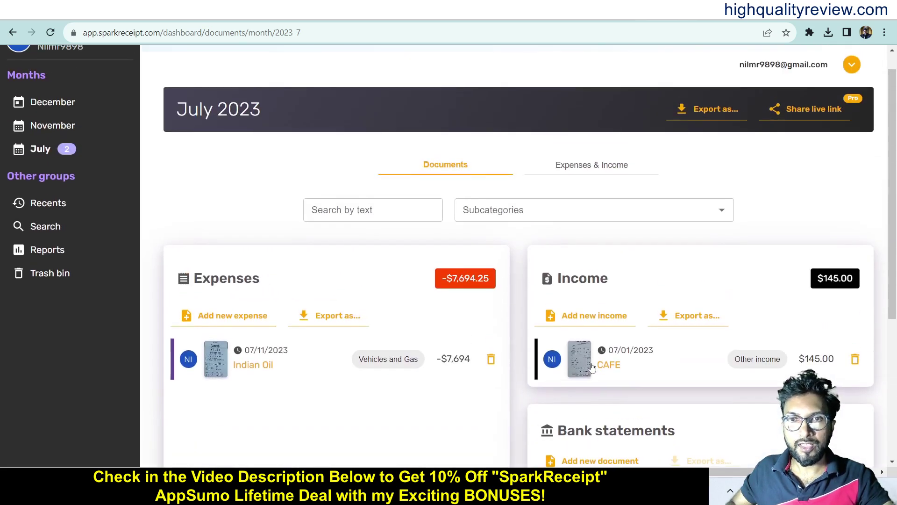
left_click(587, 171)
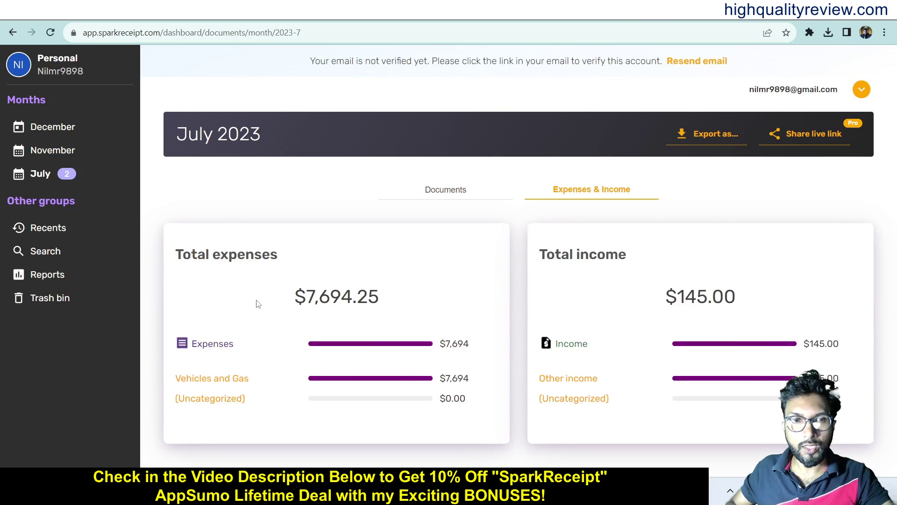
left_click(447, 191)
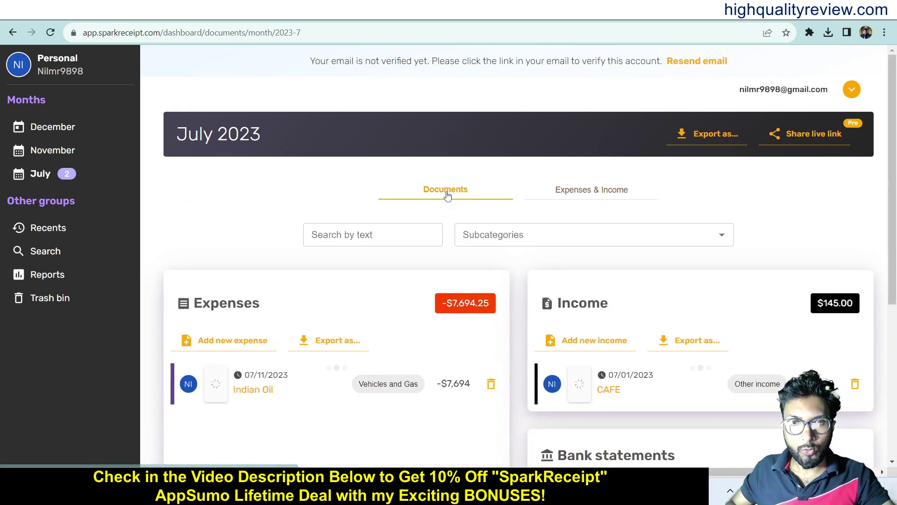
left_click(531, 235)
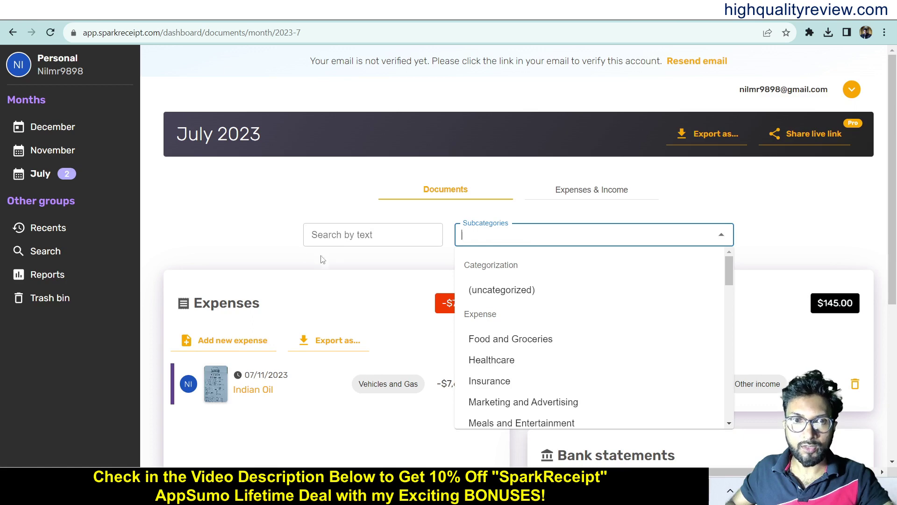
left_click(329, 236)
left_click(262, 230)
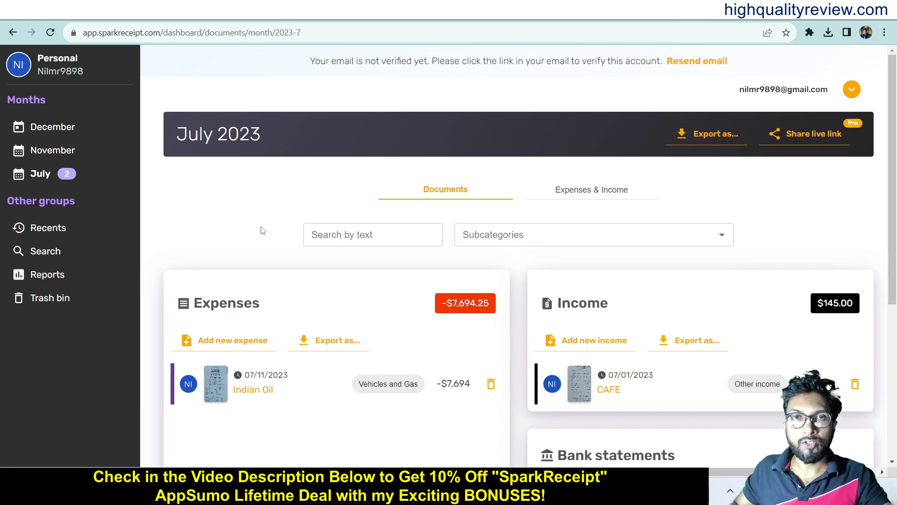
left_click(710, 134)
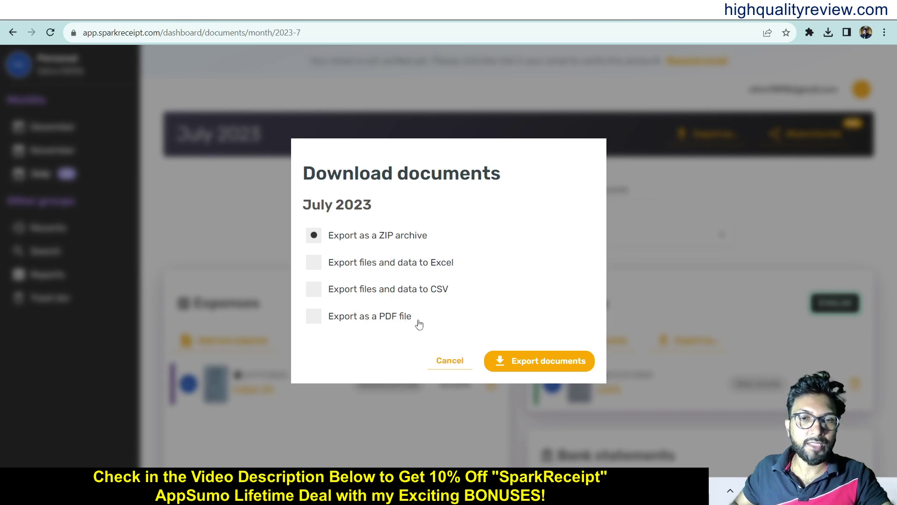
left_click(450, 362)
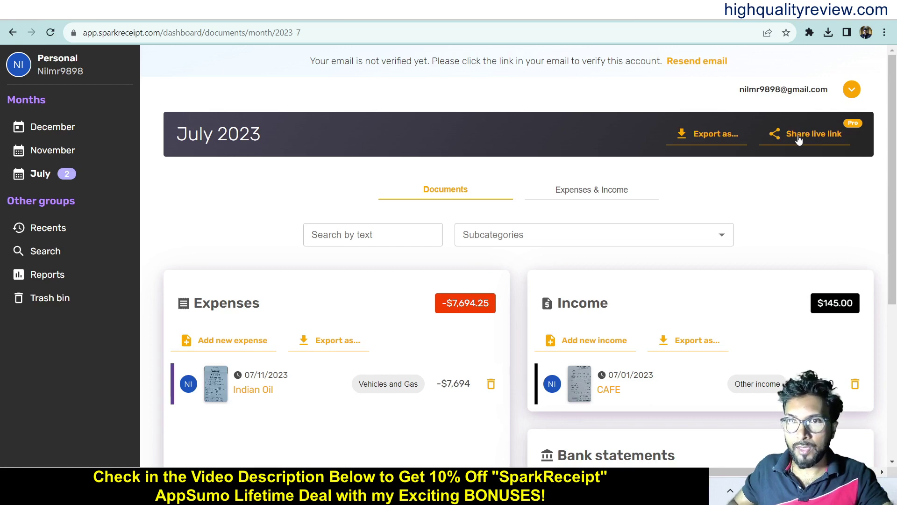
left_click(851, 91)
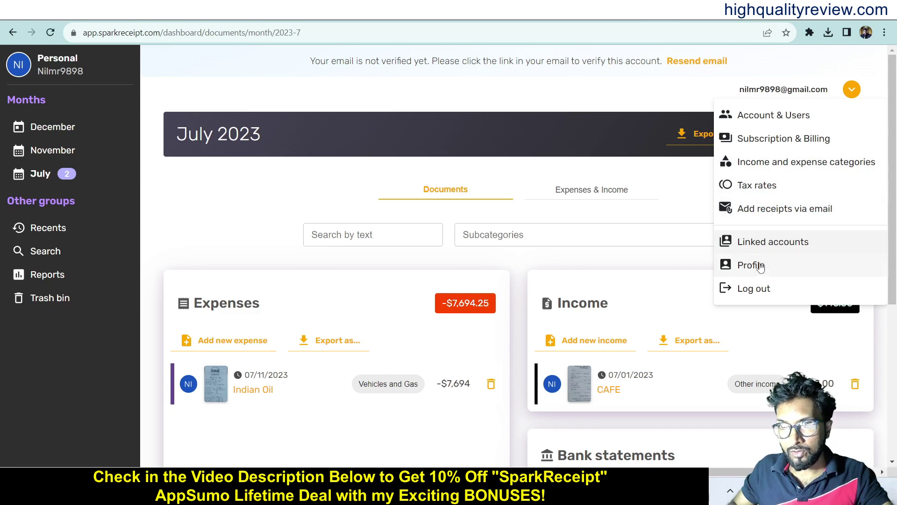
left_click(524, 92)
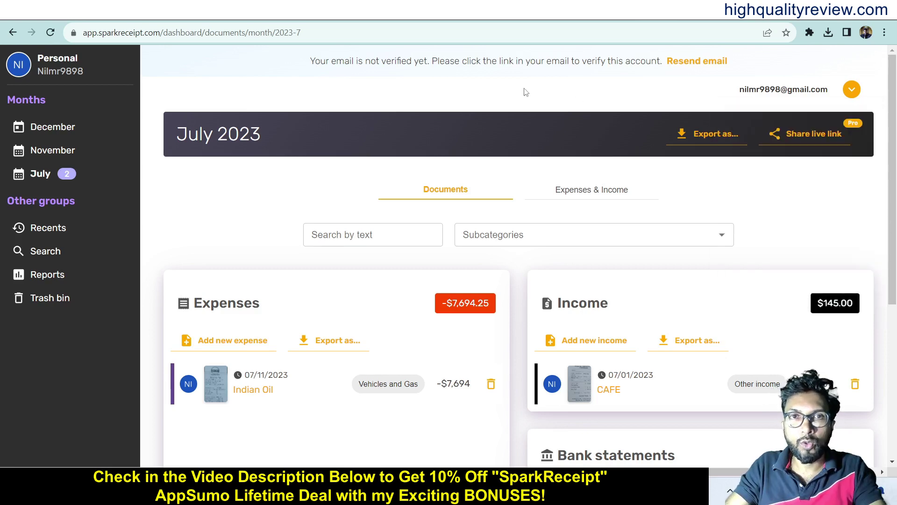